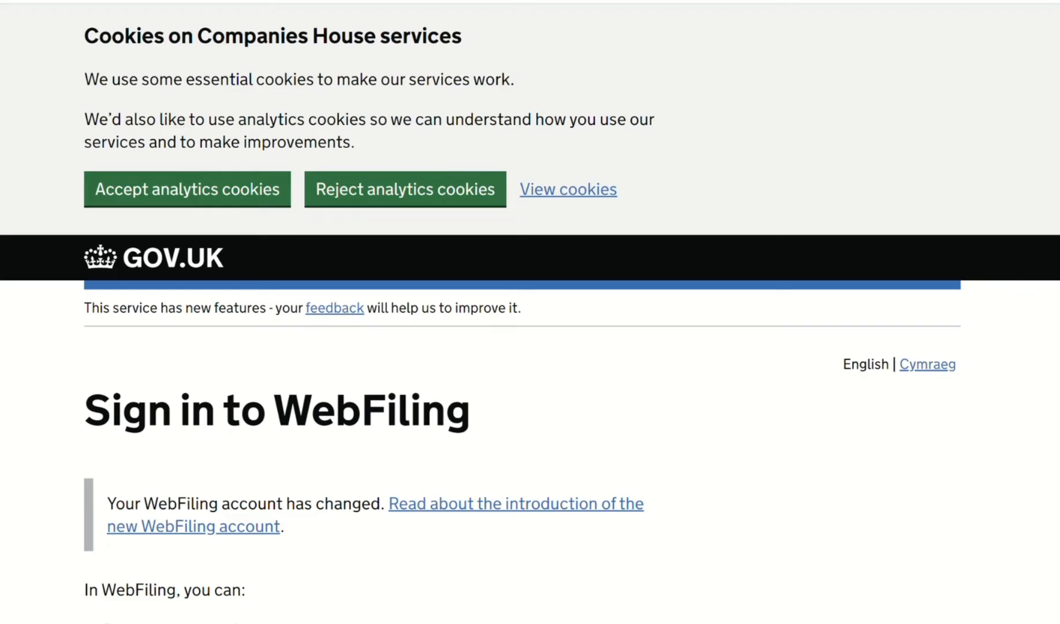
Step: Sign in to WebFiling with the account's email address, password and the emailed security code
{"action": "scroll", "coordinate": [530, 311], "scroll_direction": "down", "scroll_amount": 4}
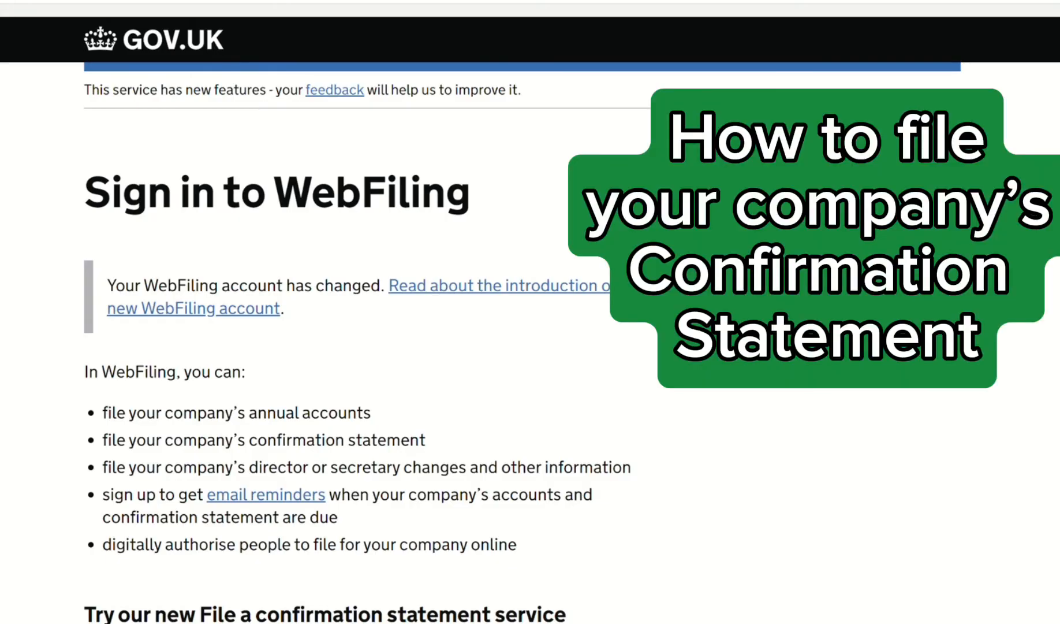
{"action": "scroll", "coordinate": [531, 312], "scroll_direction": "down", "scroll_amount": 2}
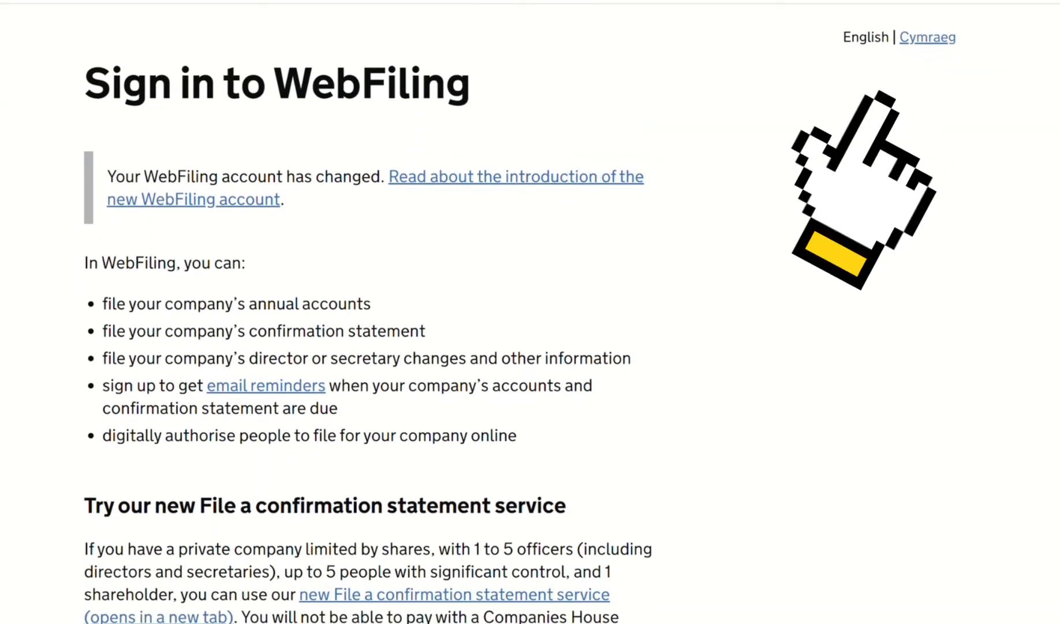
{"action": "scroll", "coordinate": [959, 583], "scroll_direction": "down", "scroll_amount": 2}
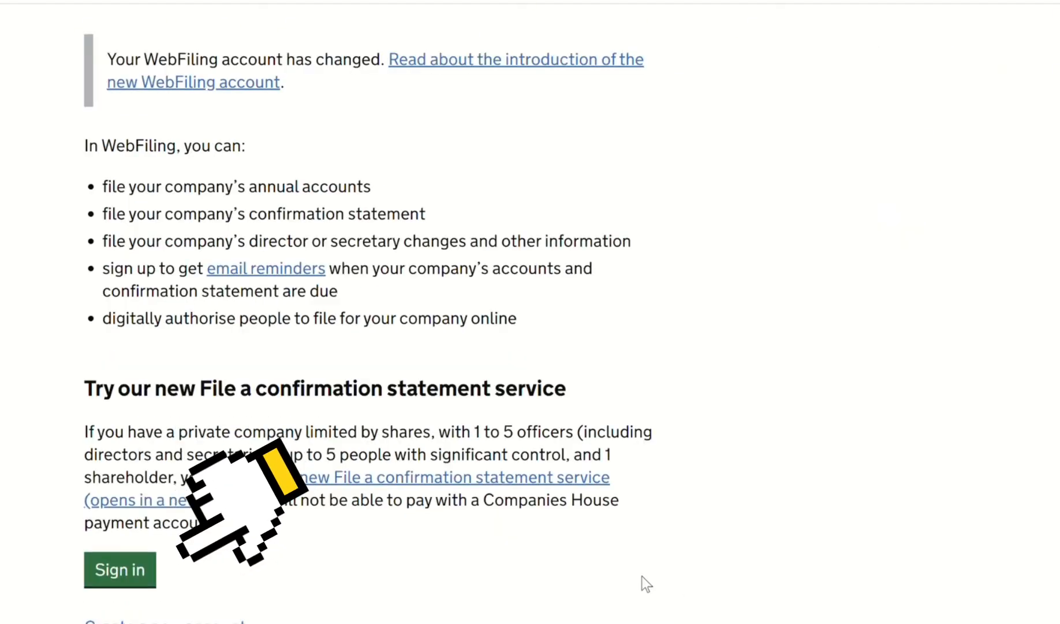
{"action": "left_click", "coordinate": [135, 574]}
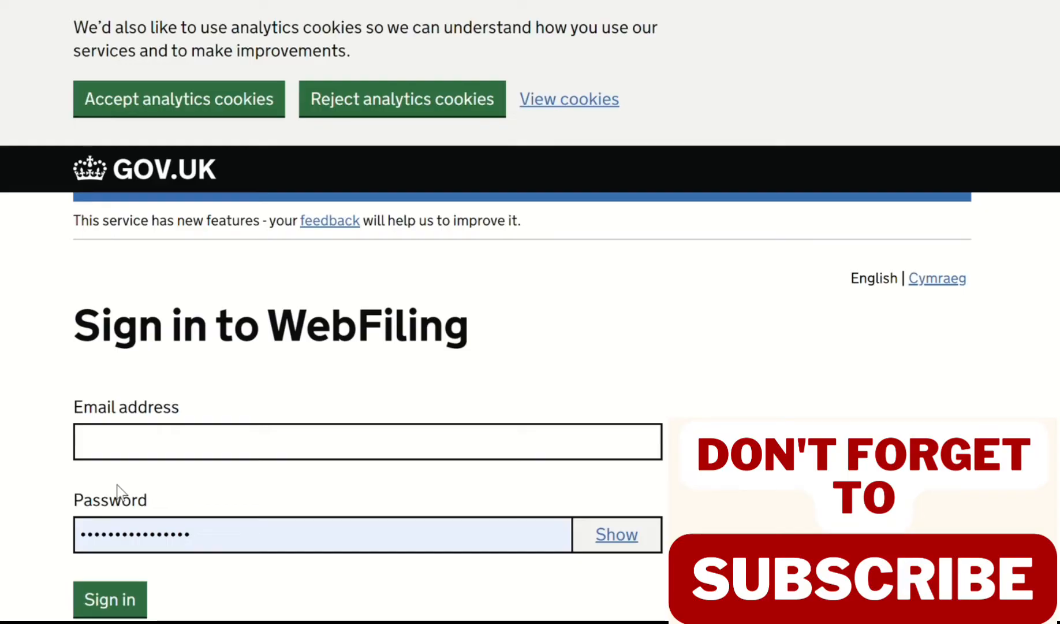
{"action": "left_click", "coordinate": [111, 445]}
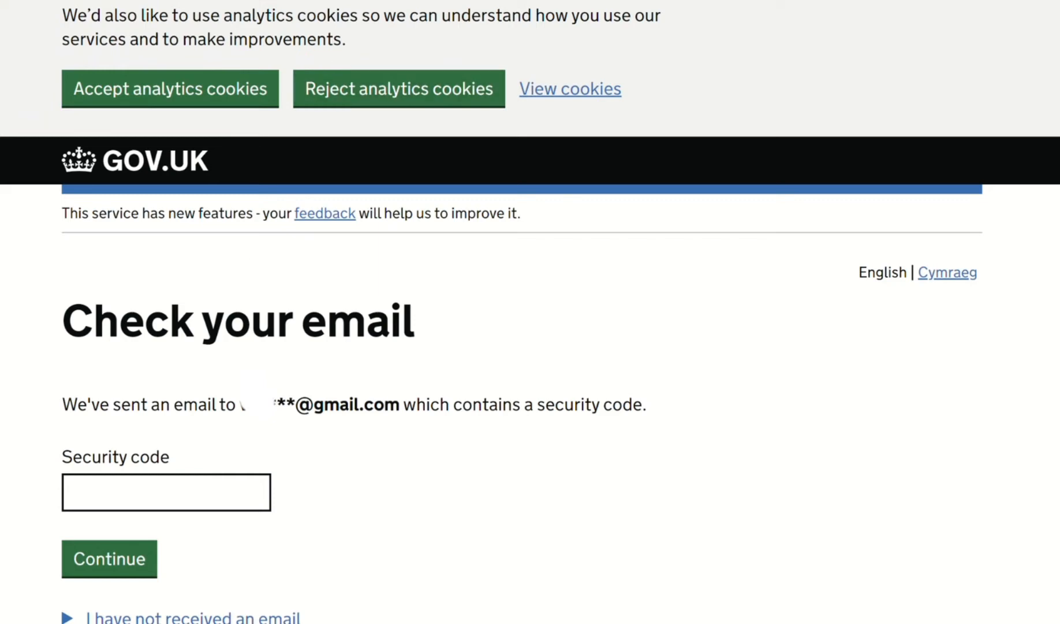
{"action": "left_click", "coordinate": [124, 498]}
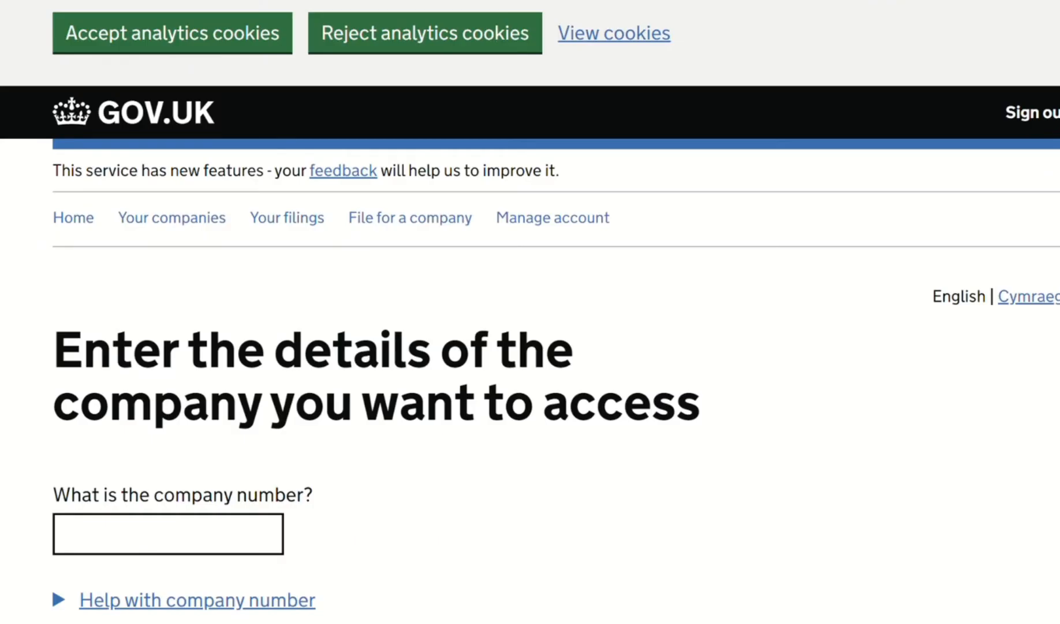
Step: Access the company with its company number and start a Dormant Company Accounts filing
{"action": "scroll", "coordinate": [530, 311], "scroll_direction": "down", "scroll_amount": 4}
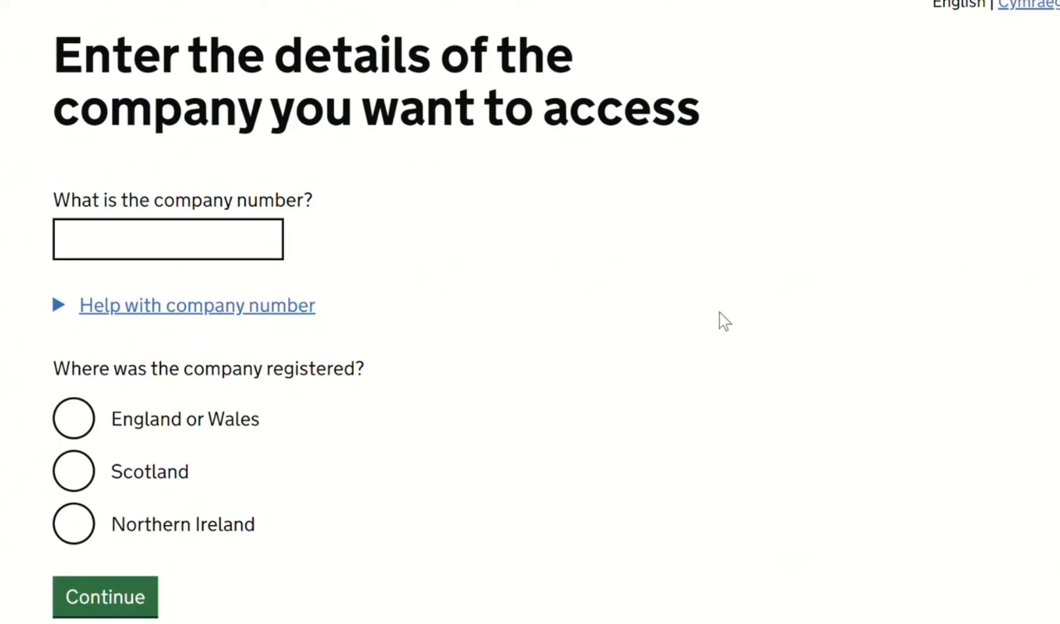
{"action": "left_click", "coordinate": [153, 234]}
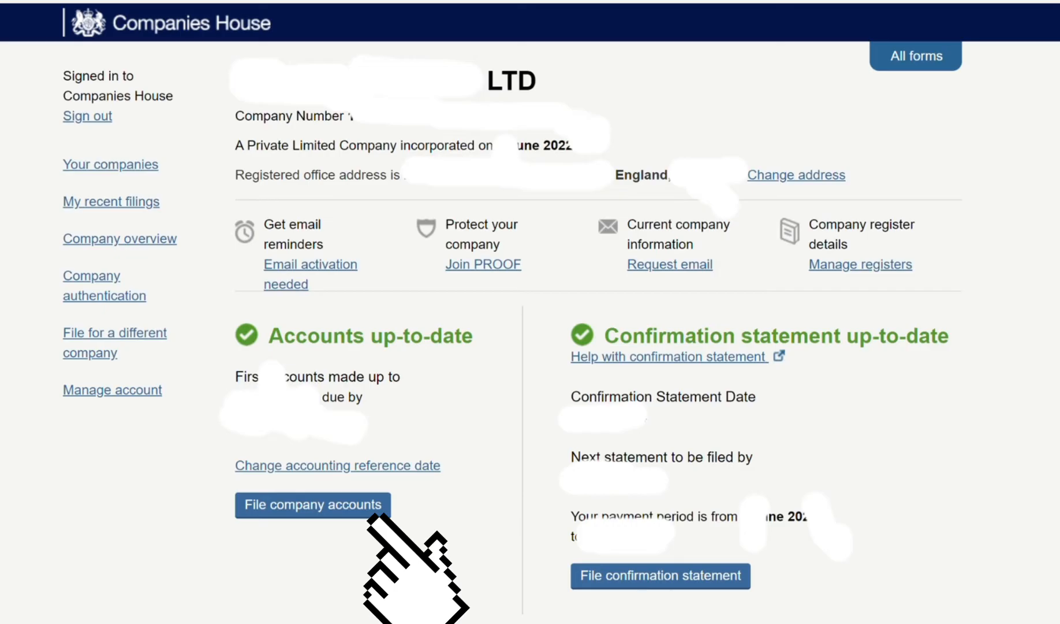
{"action": "left_click", "coordinate": [321, 511]}
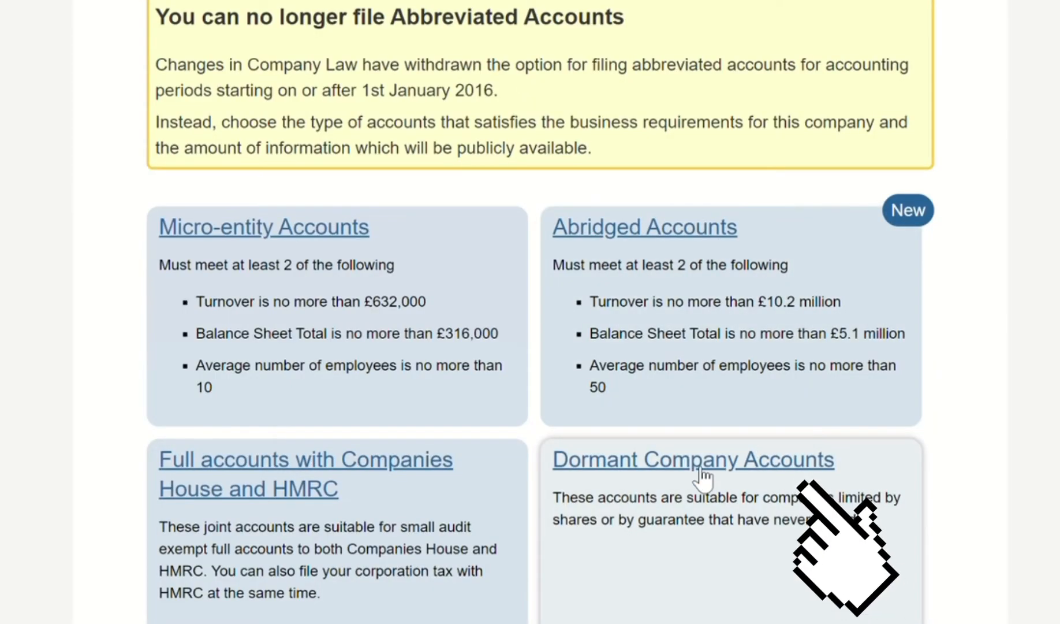
{"action": "left_click", "coordinate": [701, 478]}
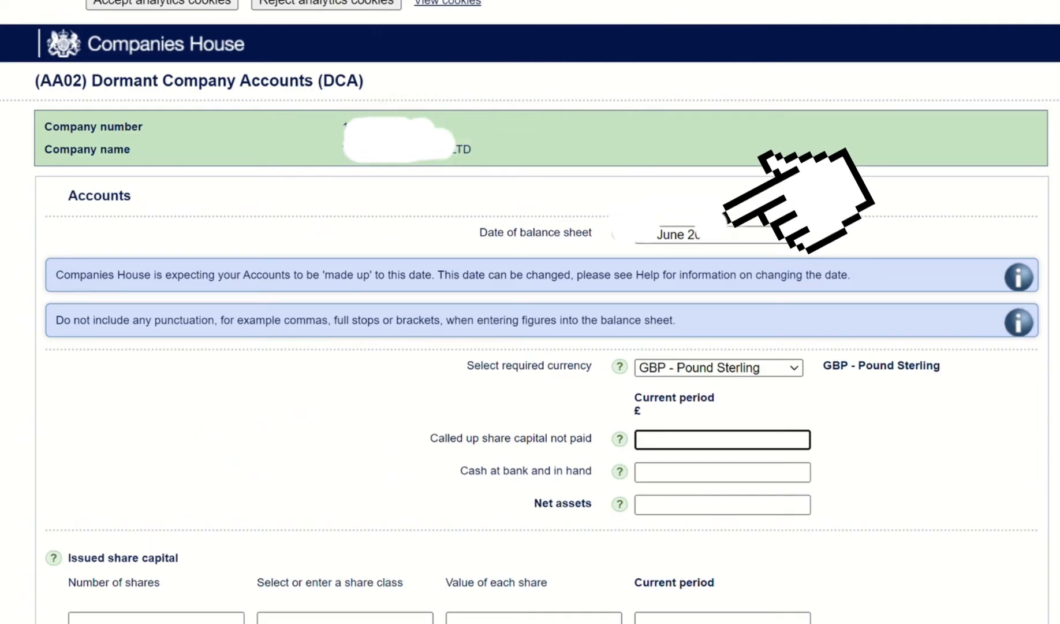
Step: Accept the analytics cookies and show the help note for the required currency
{"action": "left_click", "coordinate": [182, 2]}
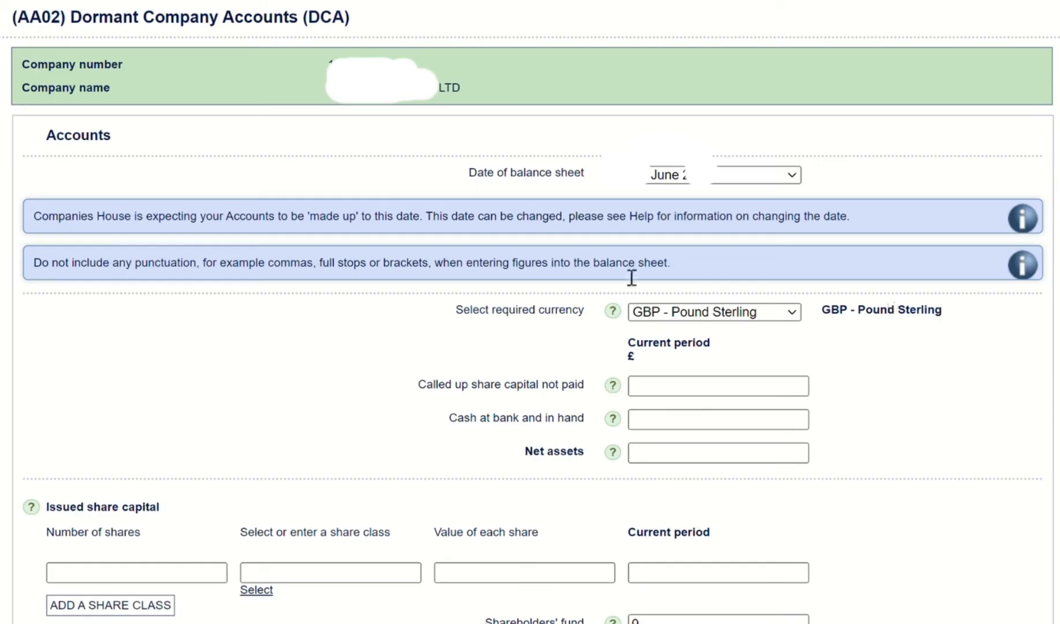
{"action": "left_click", "coordinate": [614, 313]}
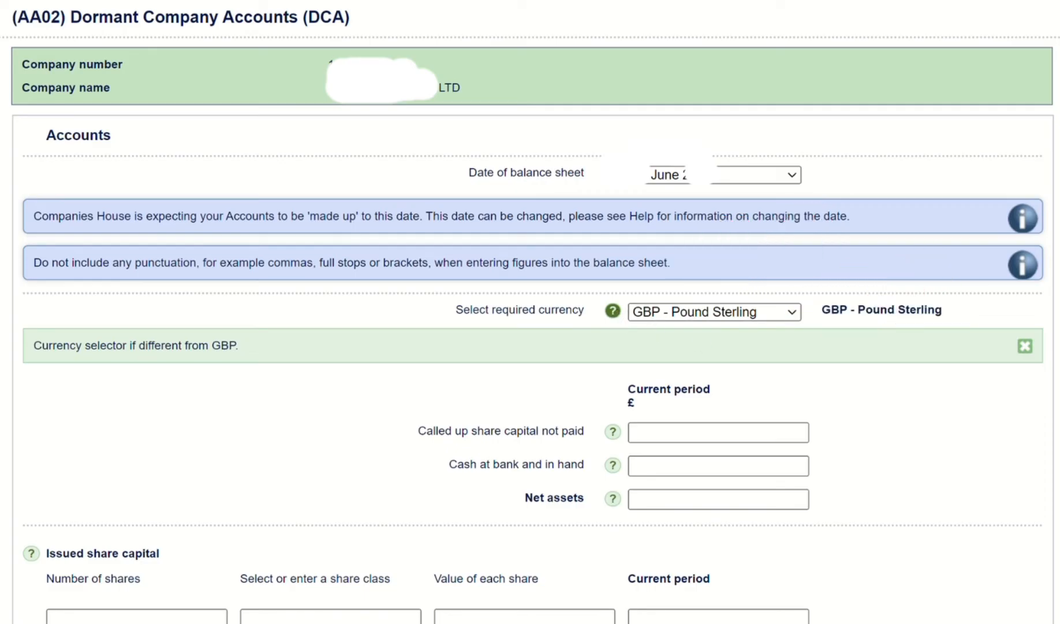
Step: Set both the called up share capital not paid and the cash at bank and in hand to 0
{"action": "scroll", "coordinate": [530, 312], "scroll_direction": "down", "scroll_amount": 3}
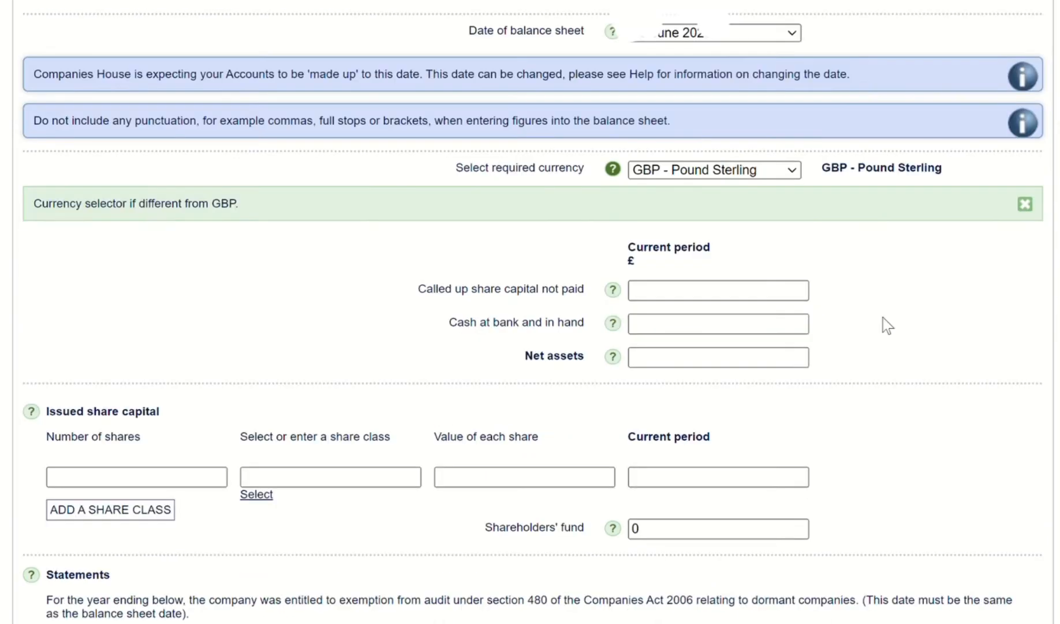
{"action": "left_click", "coordinate": [657, 294]}
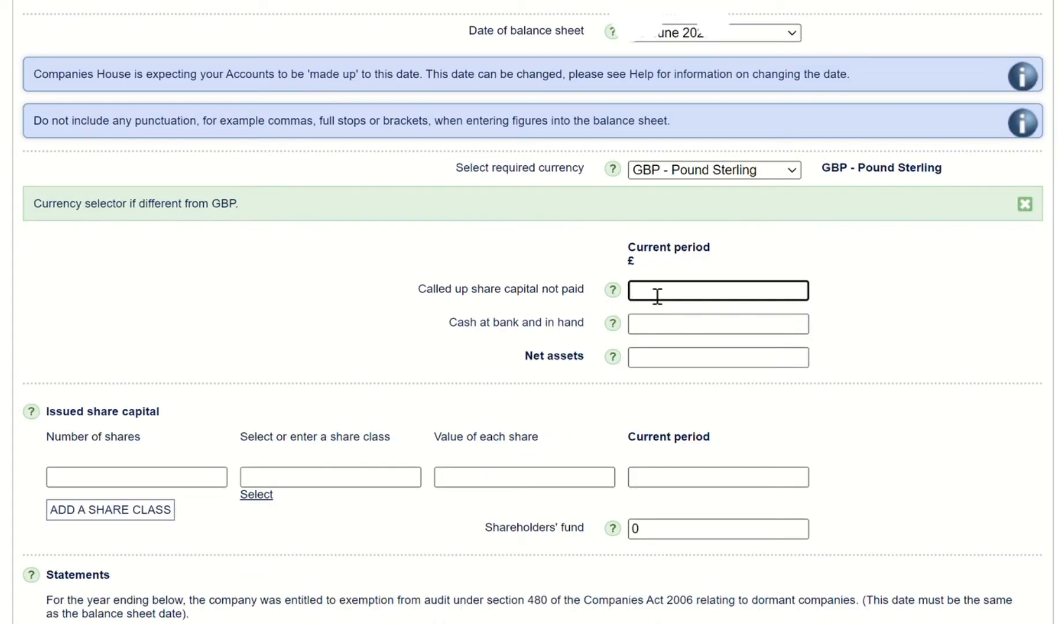
{"action": "type", "text": "0"}
{"action": "left_click", "coordinate": [656, 324]}
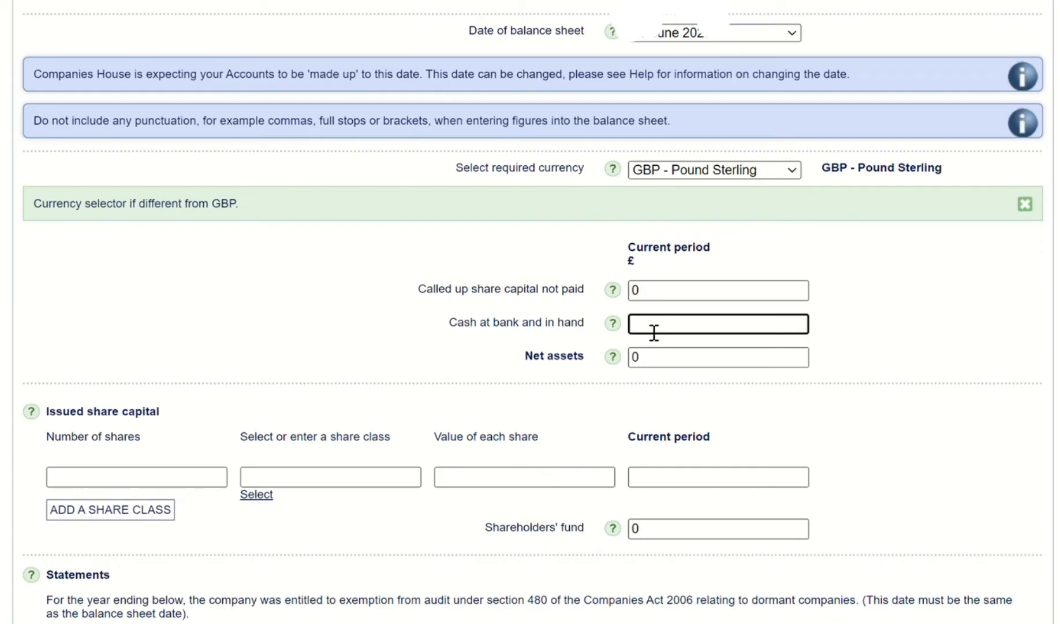
{"action": "type", "text": "0"}
Step: Read the help notes for called up share capital not paid, cash at bank and in hand, and net assets
{"action": "left_click", "coordinate": [613, 289]}
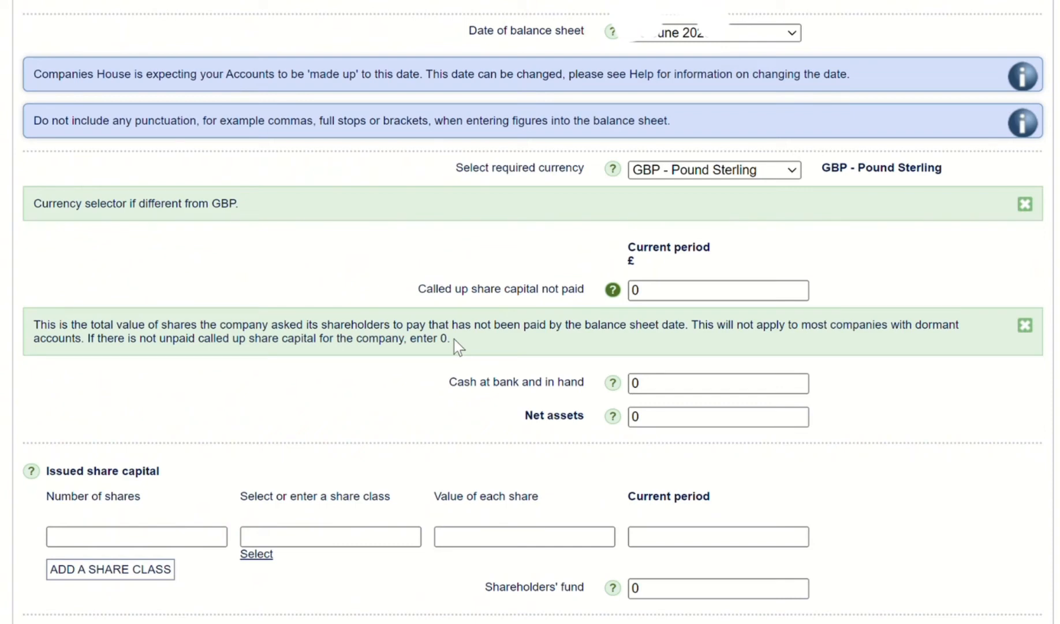
{"action": "left_click", "coordinate": [615, 388]}
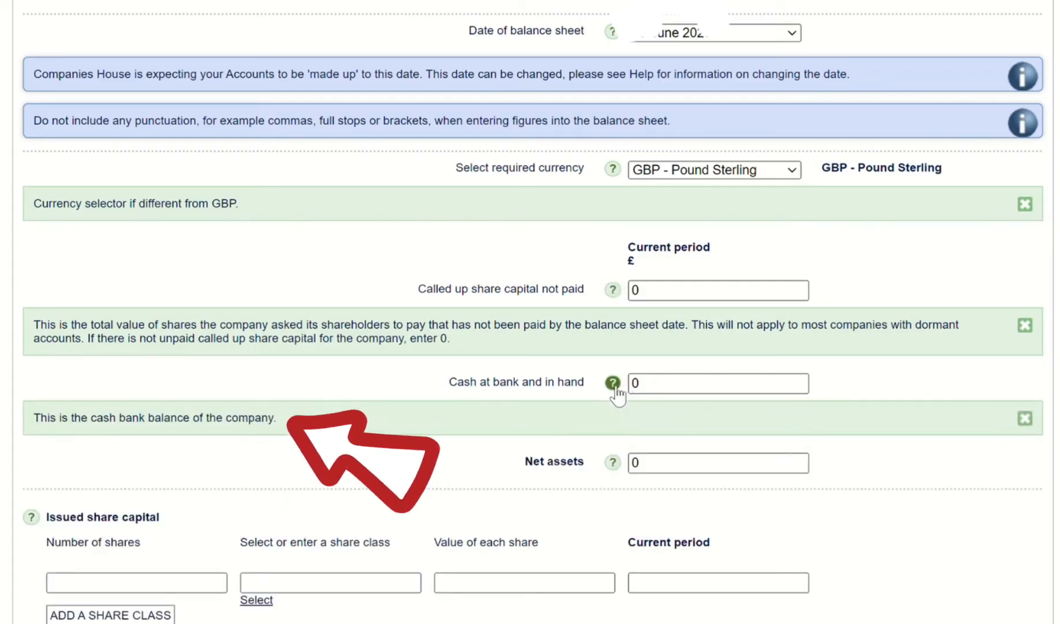
{"action": "left_click", "coordinate": [616, 465]}
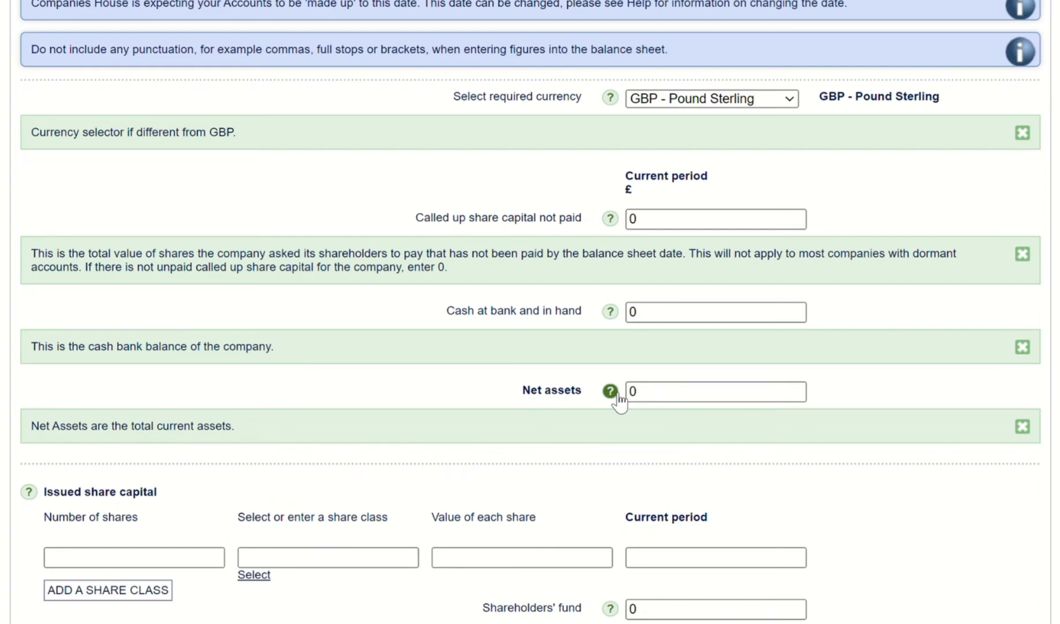
Step: Enter 2 shares of the Ordinary class under issued share capital and show that section's help note
{"action": "left_click", "coordinate": [149, 558]}
{"action": "type", "text": "2"}
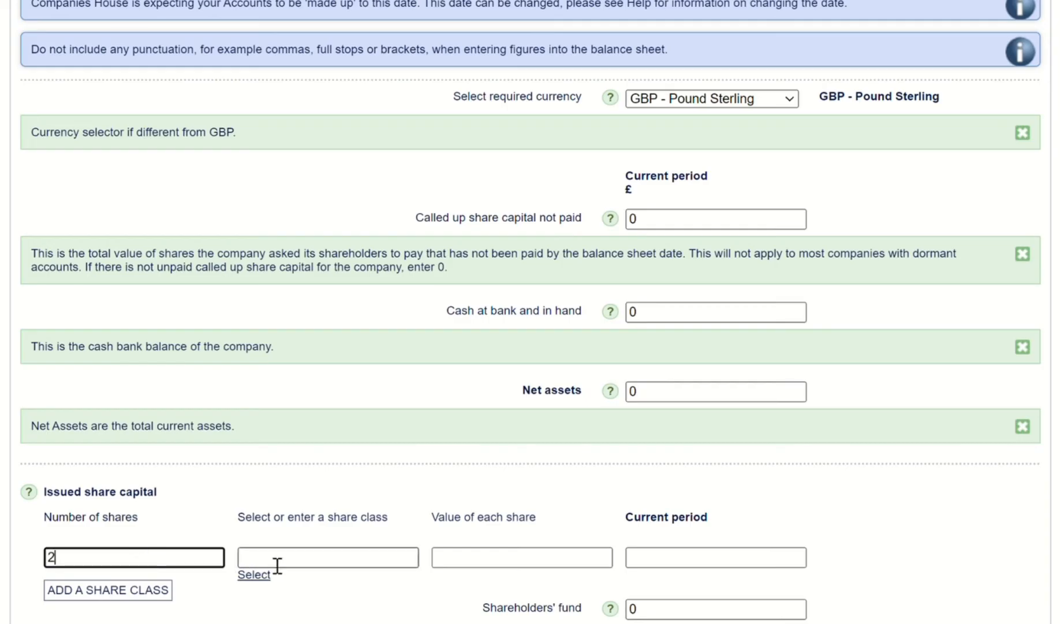
{"action": "left_click", "coordinate": [36, 496]}
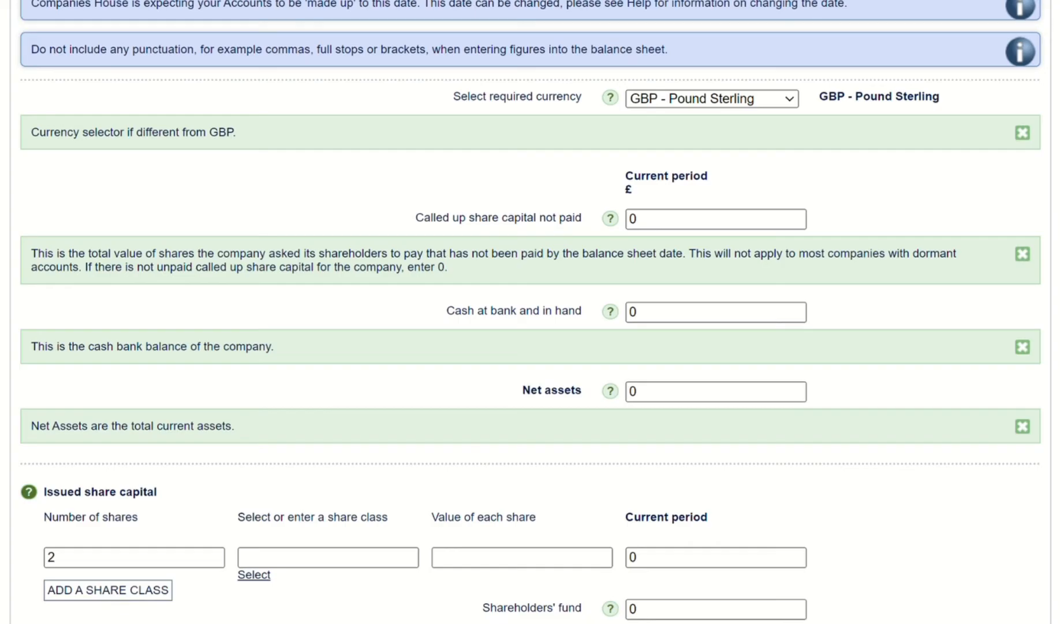
{"action": "scroll", "coordinate": [530, 311], "scroll_direction": "down", "scroll_amount": 2}
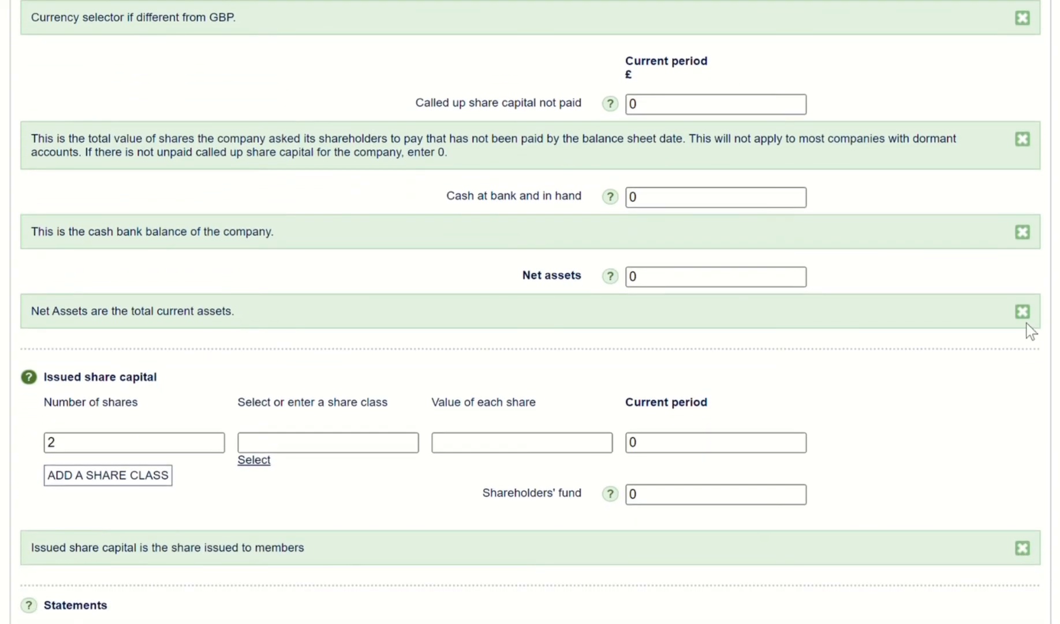
{"action": "left_click", "coordinate": [302, 443]}
{"action": "left_click", "coordinate": [263, 461]}
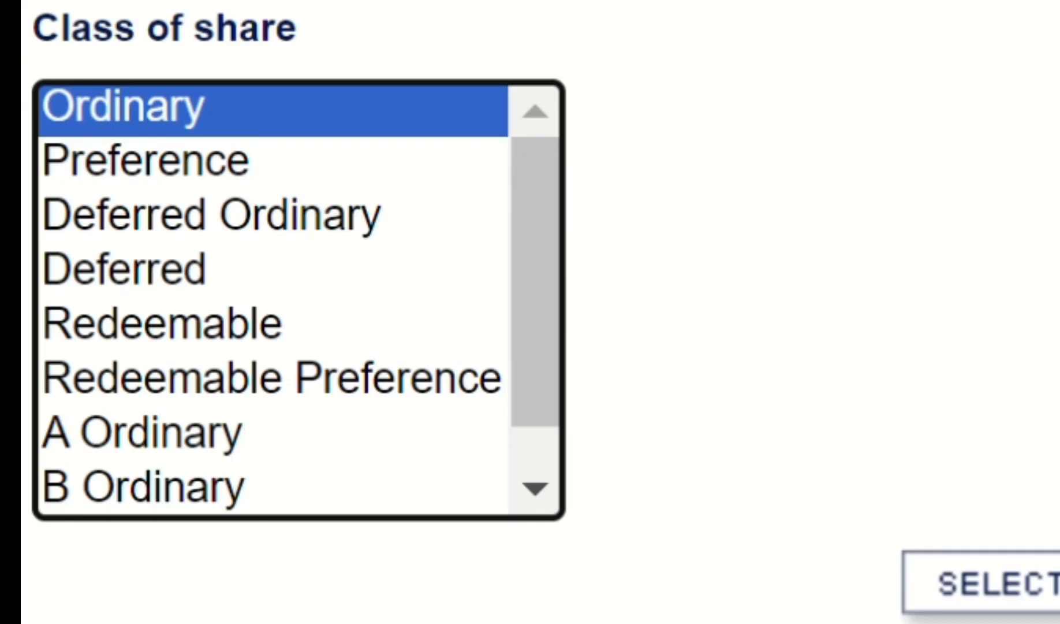
{"action": "left_click", "coordinate": [1048, 605]}
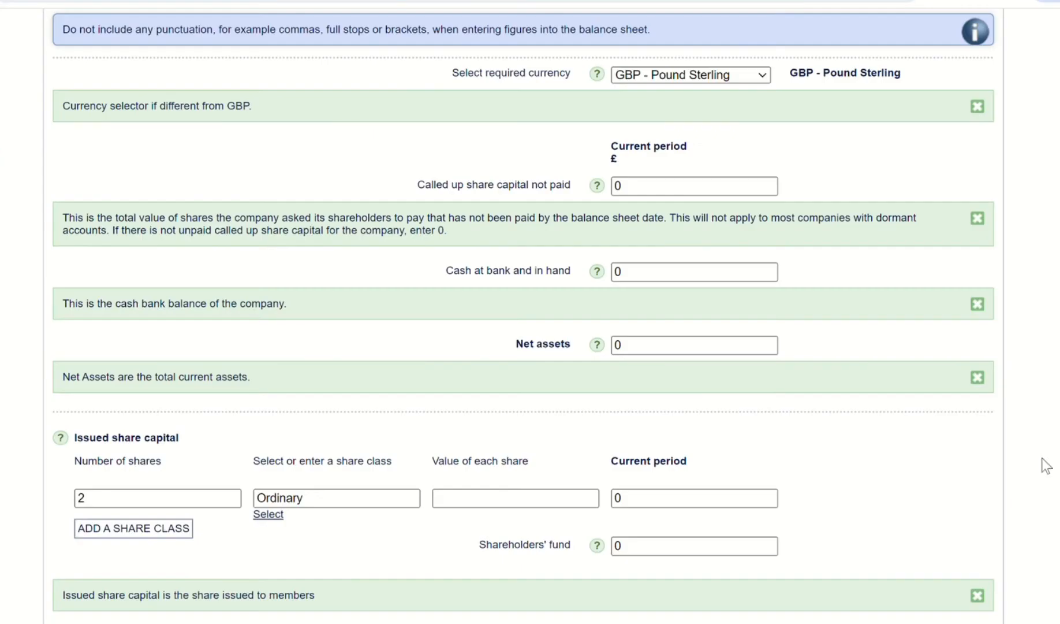
Step: Set the value of each Ordinary share to 2
{"action": "left_click", "coordinate": [457, 504]}
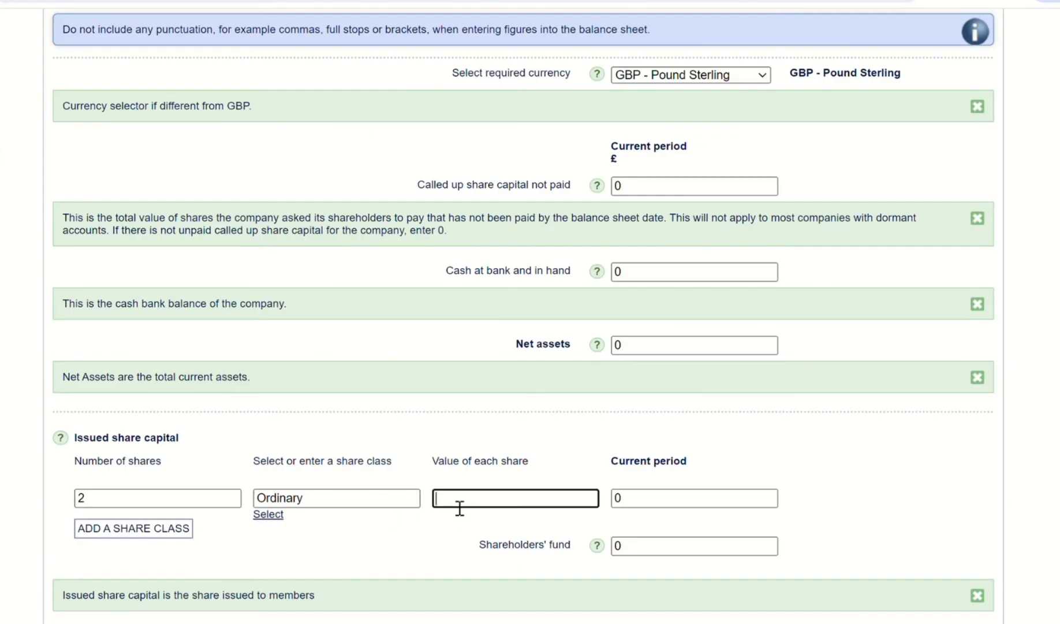
{"action": "type", "text": "2"}
{"action": "left_click", "coordinate": [634, 502]}
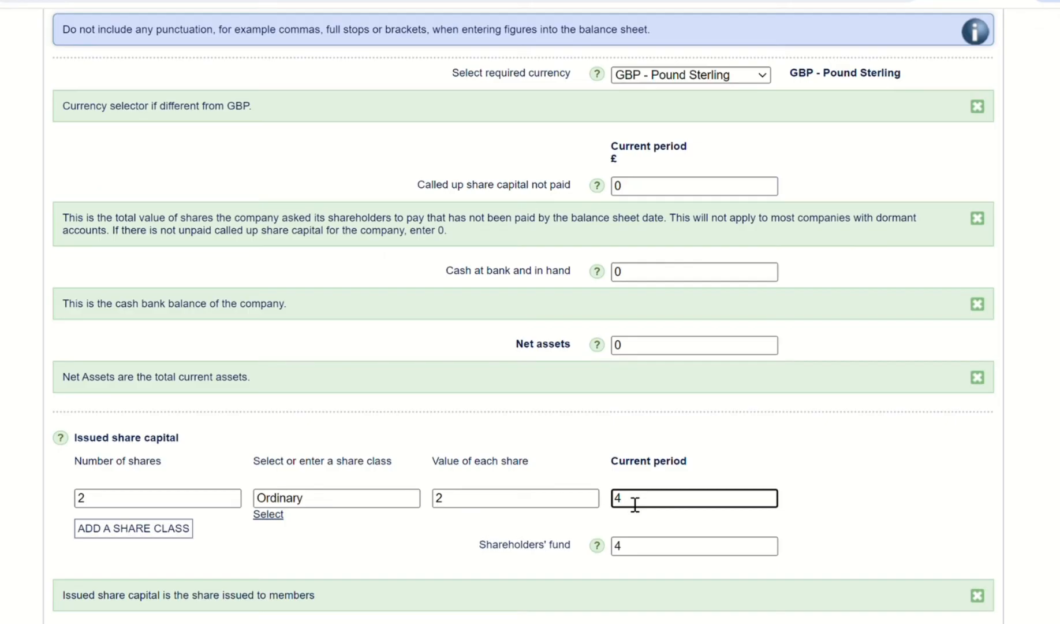
Step: Change the value of each Ordinary share to 1 and update the current period amount
{"action": "left_click", "coordinate": [452, 506]}
{"action": "key", "text": "BackSpace"}
{"action": "type", "text": "1"}
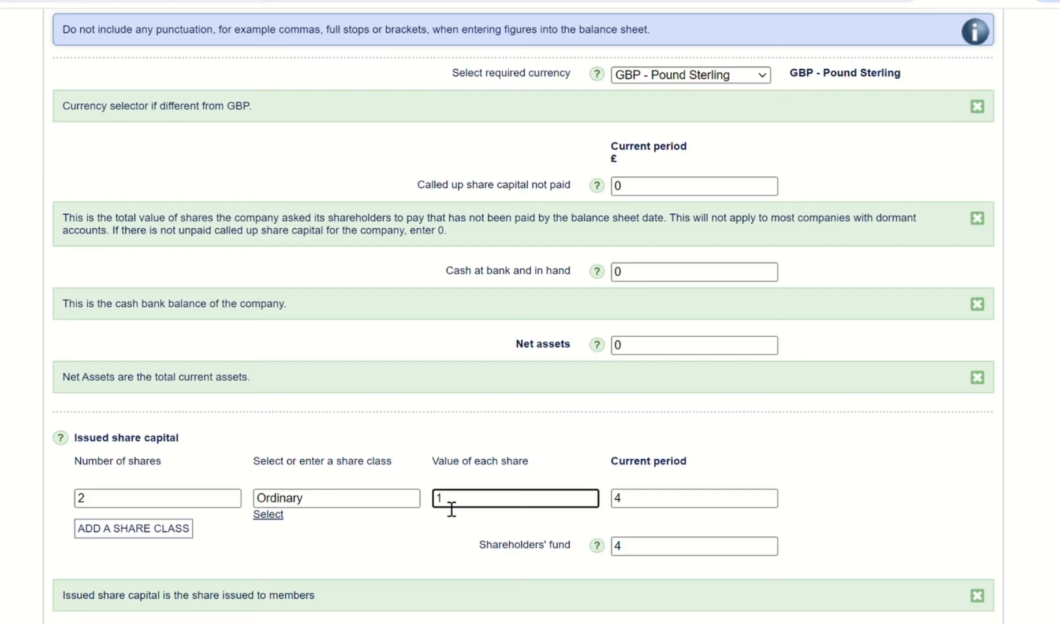
{"action": "left_click", "coordinate": [645, 508]}
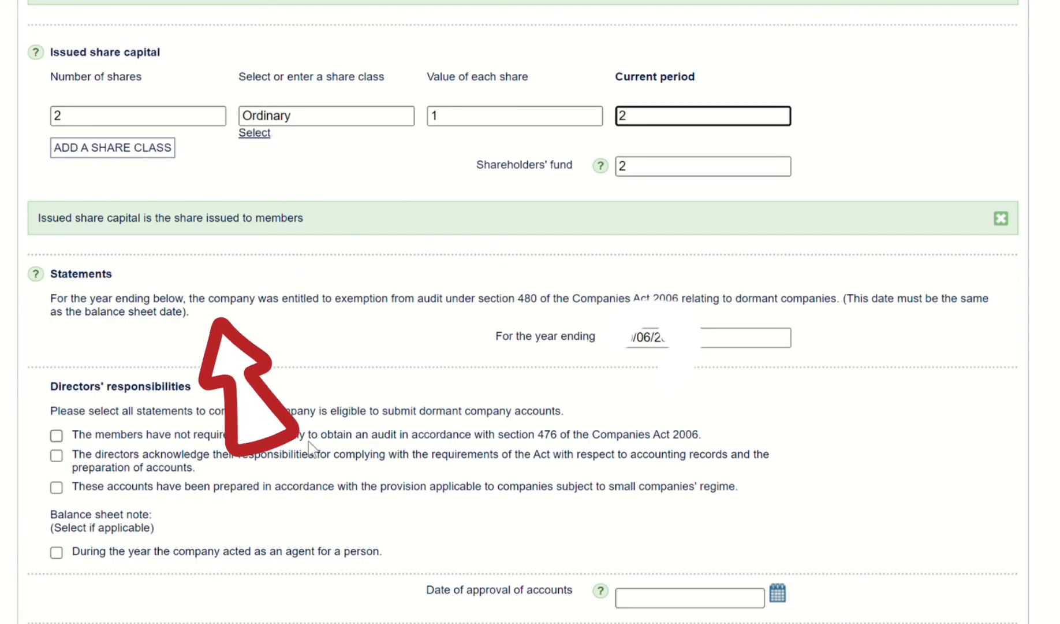
Step: Confirm the three directors' responsibilities statements on audit, accounting records and the small companies' regime
{"action": "left_click", "coordinate": [57, 436]}
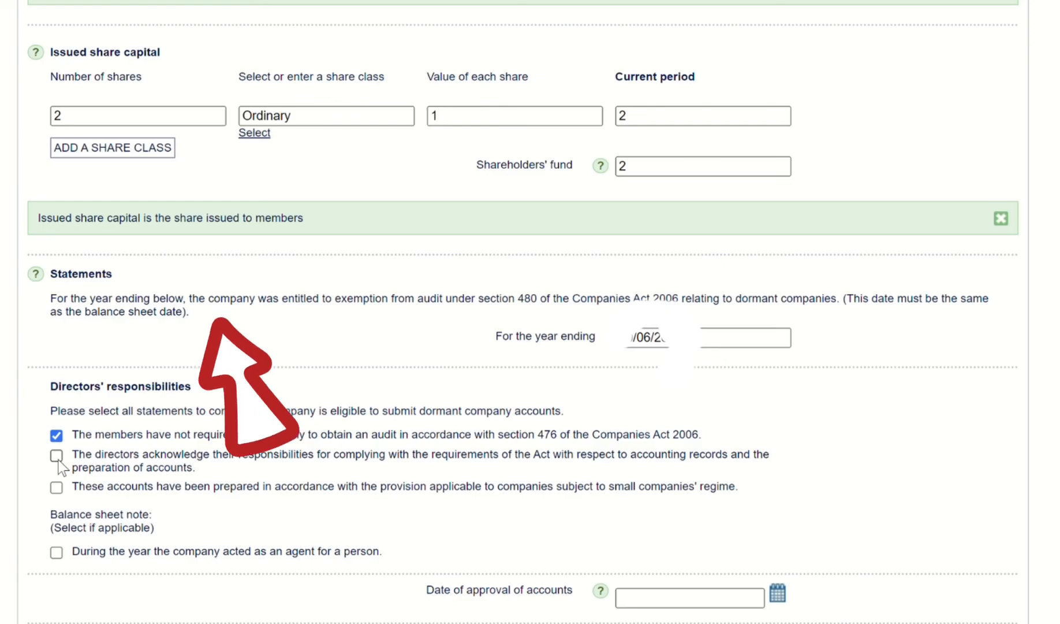
{"action": "left_click", "coordinate": [57, 457]}
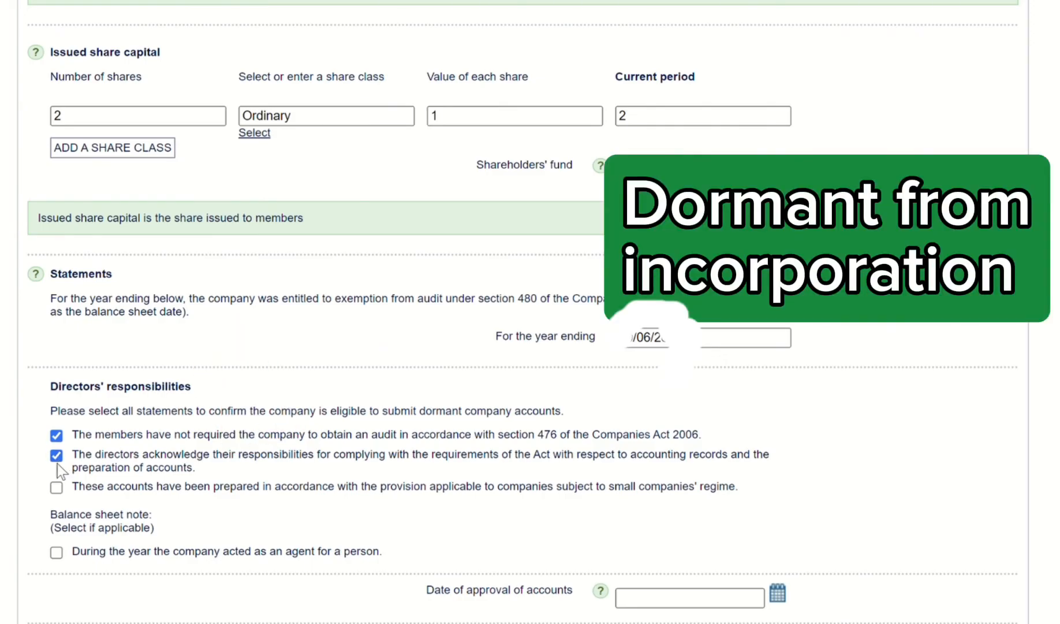
{"action": "left_click", "coordinate": [56, 488]}
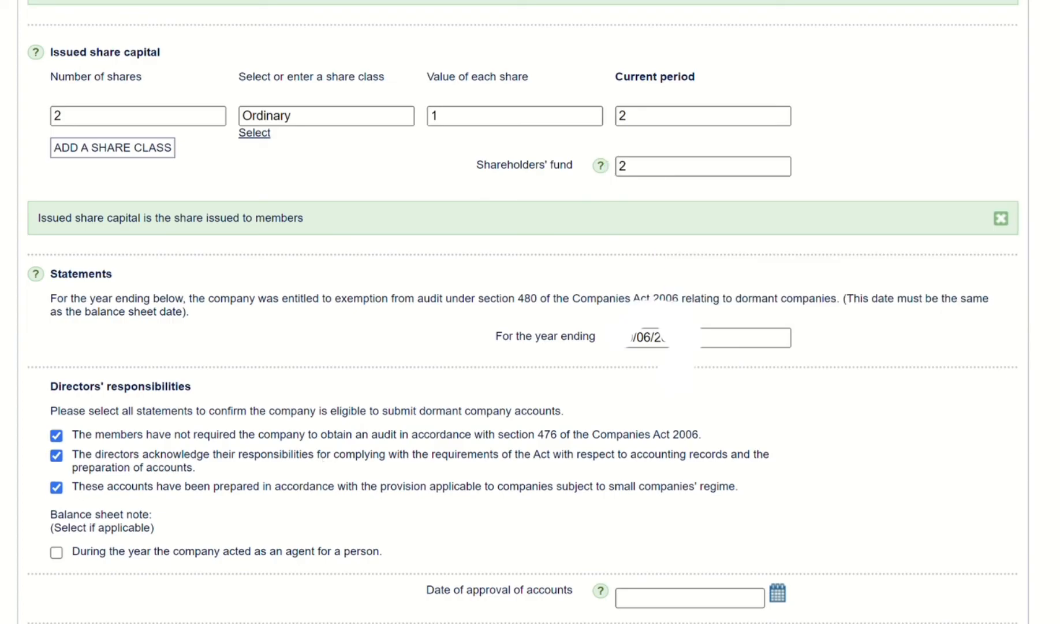
Step: Fill in the date of approval of the accounts
{"action": "scroll", "coordinate": [520, 312], "scroll_direction": "down", "scroll_amount": 3}
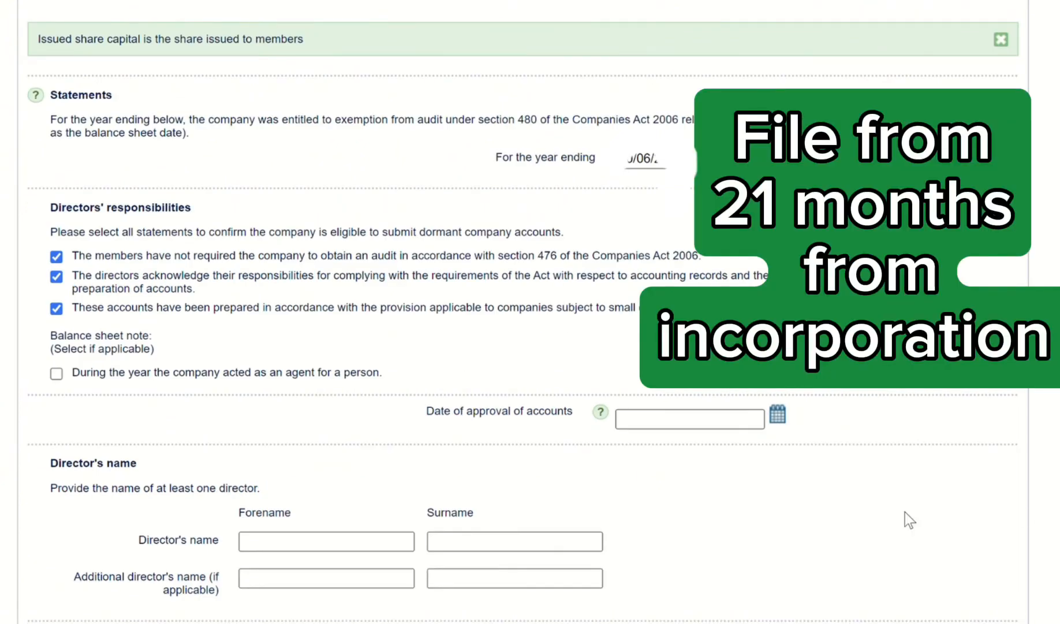
{"action": "left_click", "coordinate": [645, 428]}
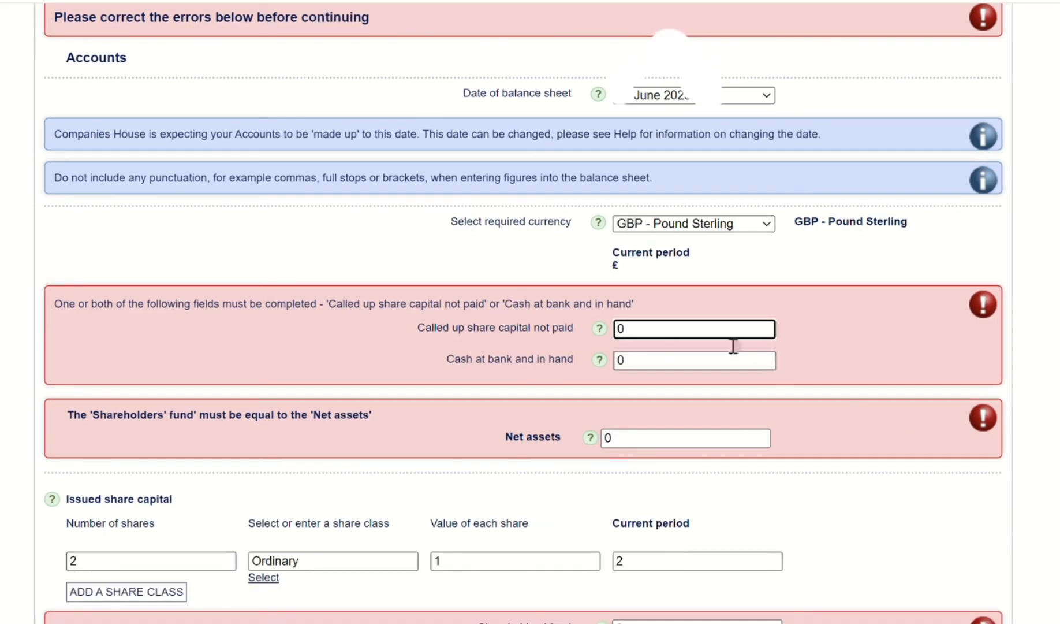
Step: Correct the flagged balance sheet figures by setting called up share capital not paid and net assets to 2
{"action": "left_click", "coordinate": [637, 336]}
{"action": "key", "text": "BackSpace"}
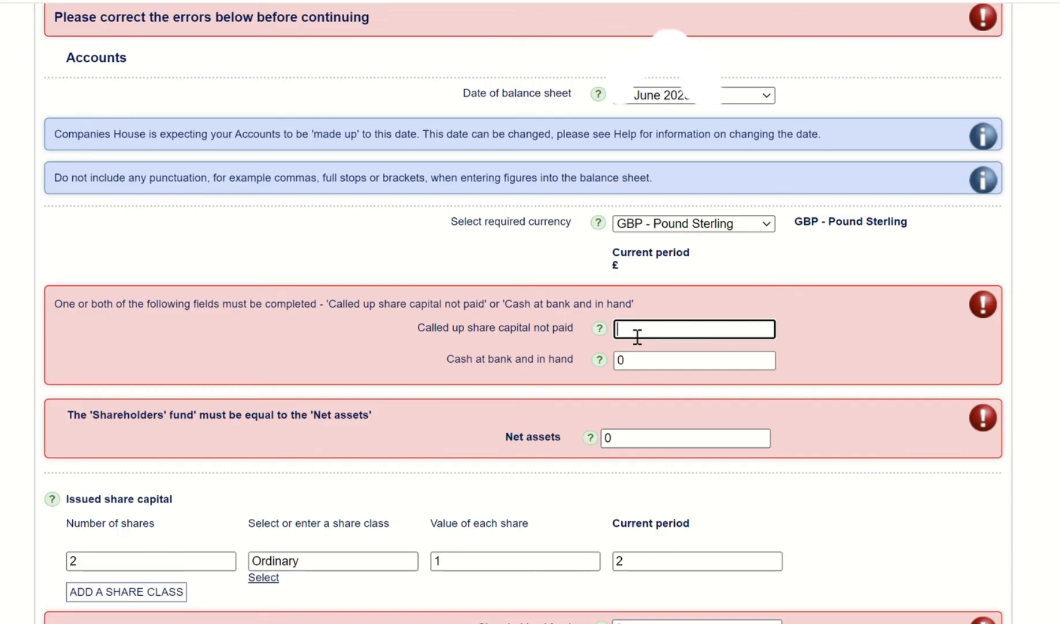
{"action": "type", "text": "2"}
{"action": "double_click", "coordinate": [620, 444]}
{"action": "type", "text": "2"}
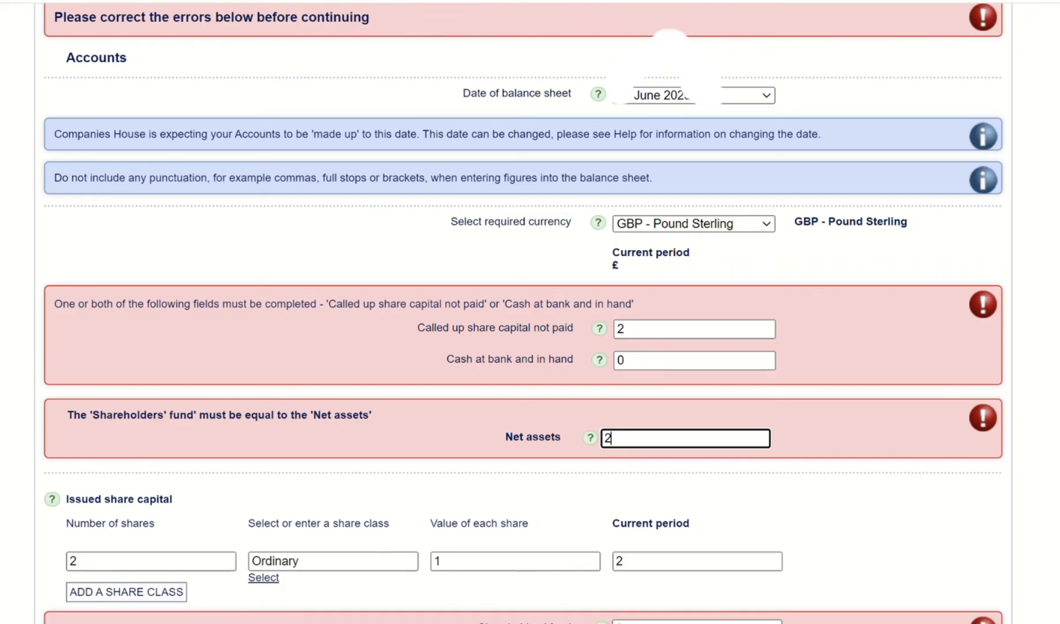
{"action": "scroll", "coordinate": [523, 312], "scroll_direction": "down", "scroll_amount": 2}
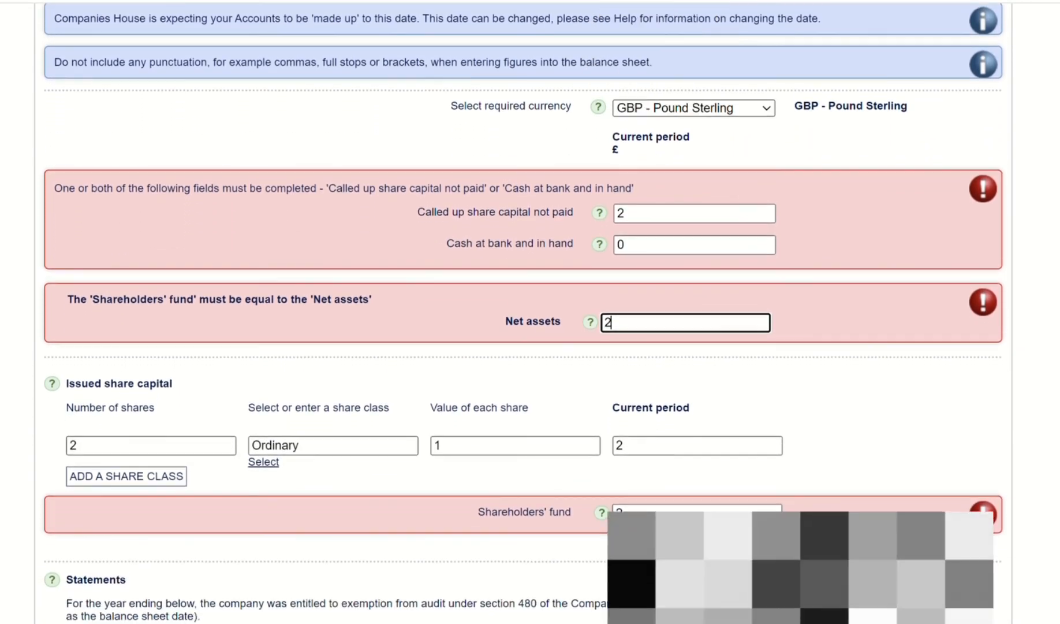
{"action": "scroll", "coordinate": [523, 312], "scroll_direction": "down", "scroll_amount": 8}
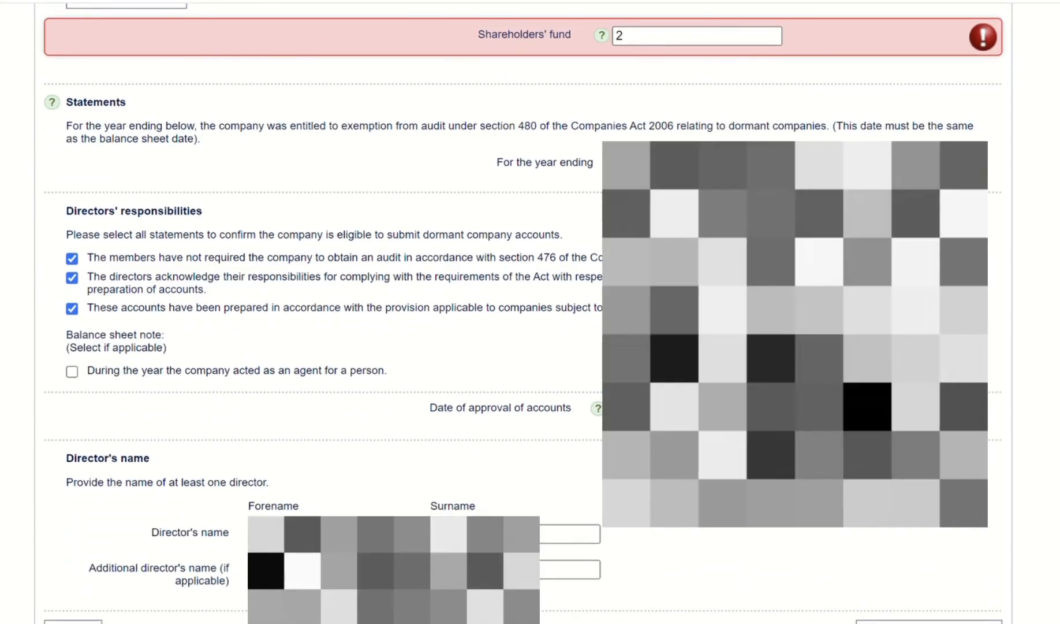